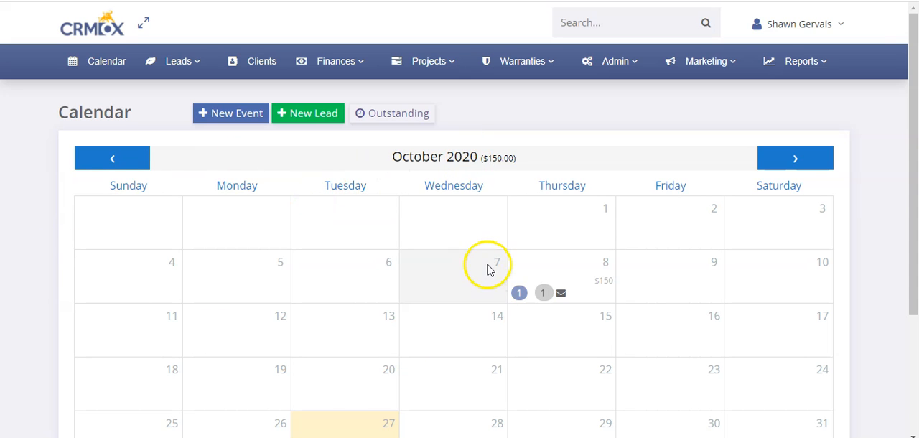
Look over the October 8, 2020 events in the calendar and the filter and view options below the month.
{"action": "left_click", "coordinate": [556, 271]}
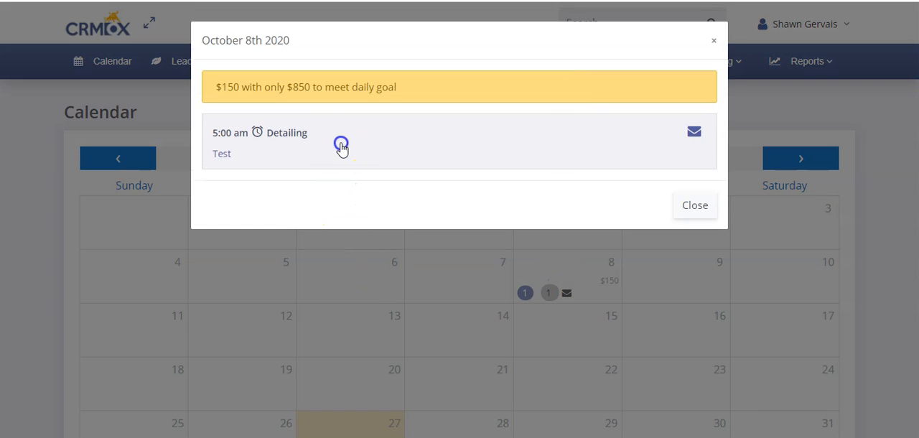
{"action": "left_click", "coordinate": [341, 147]}
{"action": "left_click", "coordinate": [382, 136]}
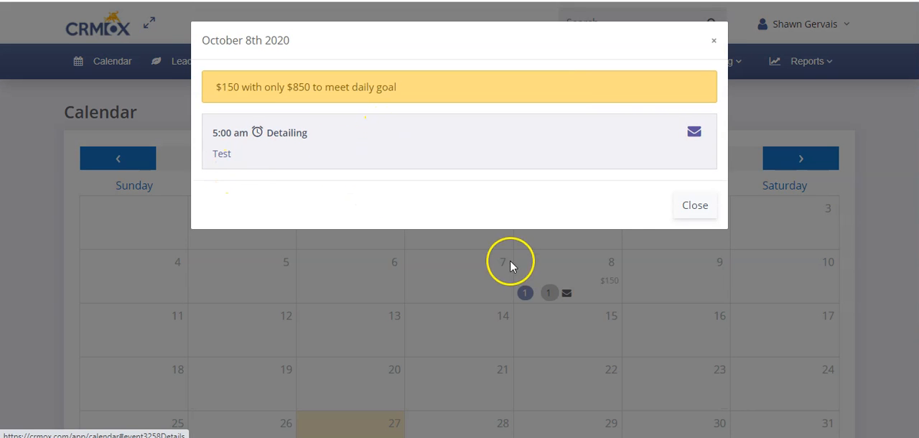
{"action": "left_click", "coordinate": [695, 206]}
{"action": "scroll", "coordinate": [460, 309], "scroll_direction": "down", "scroll_amount": 2}
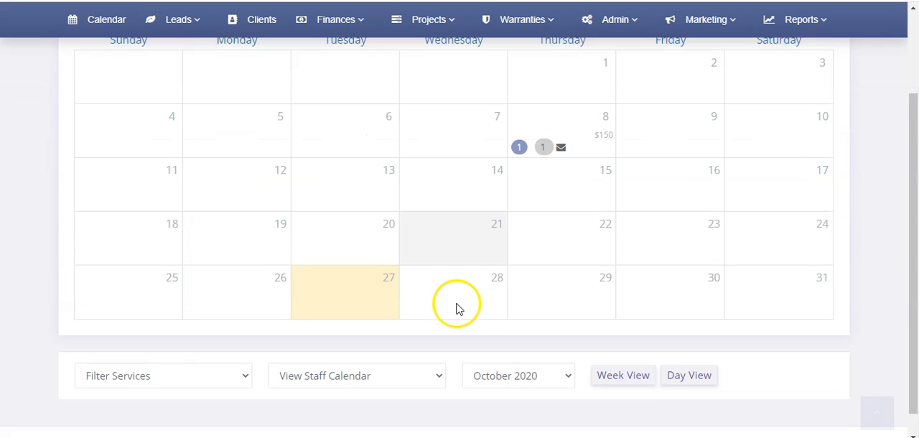
{"action": "scroll", "coordinate": [460, 309], "scroll_direction": "down", "scroll_amount": 1}
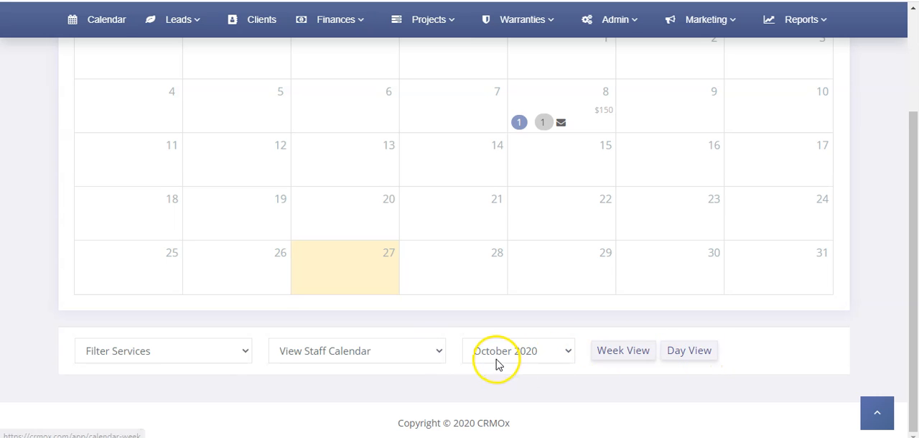
{"action": "scroll", "coordinate": [365, 248], "scroll_direction": "up", "scroll_amount": 3}
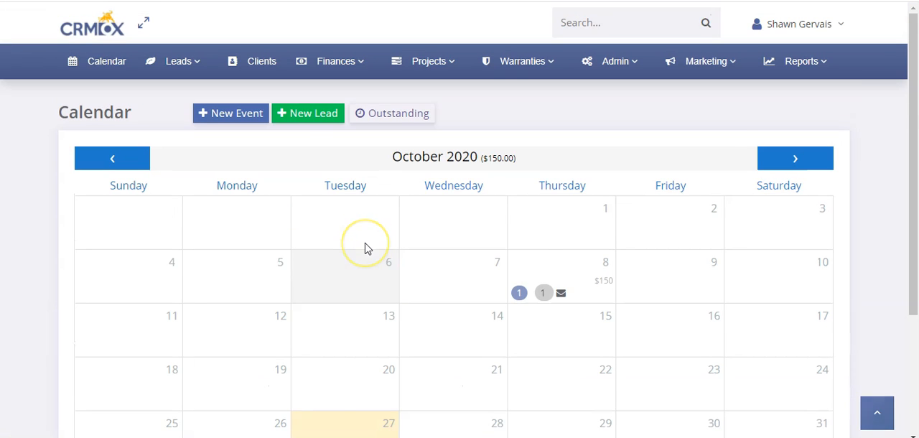
{"action": "left_click", "coordinate": [373, 208]}
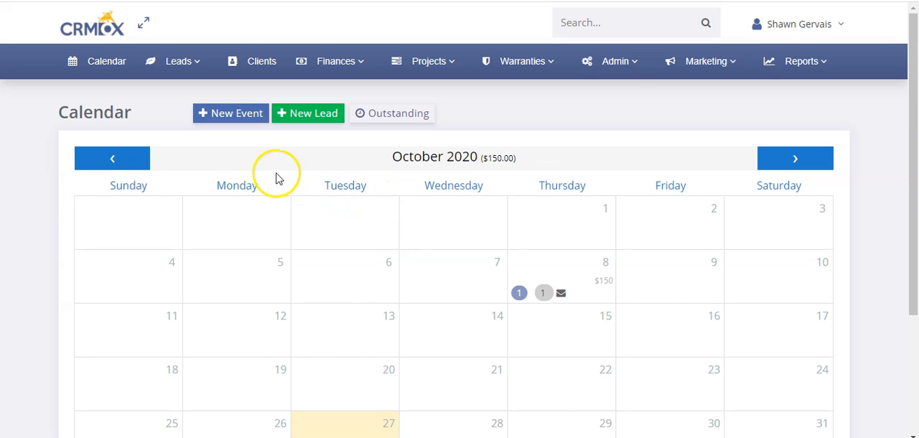
{"action": "left_click", "coordinate": [84, 66]}
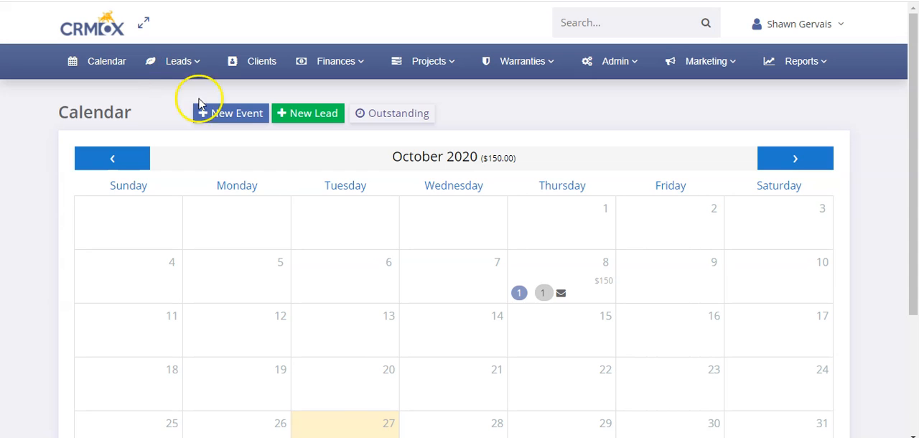
Start a new event and assign it to the Test Comp customer, found by searching for "test".
{"action": "left_click", "coordinate": [232, 120]}
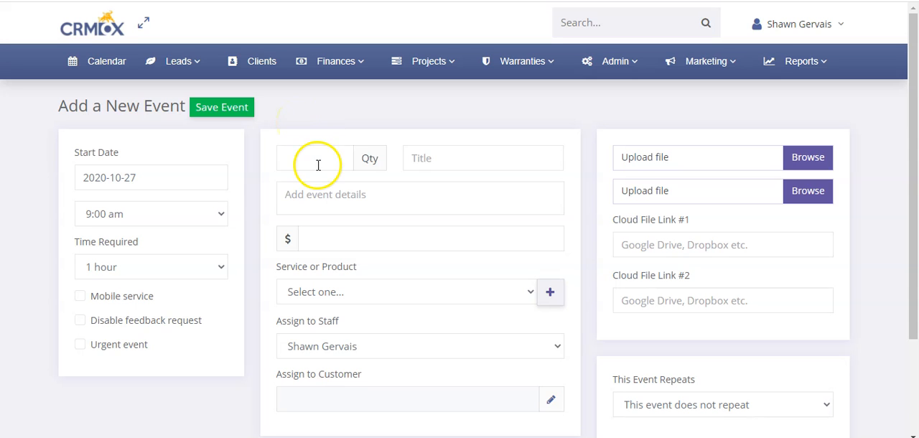
{"action": "scroll", "coordinate": [619, 167], "scroll_direction": "down", "scroll_amount": 2}
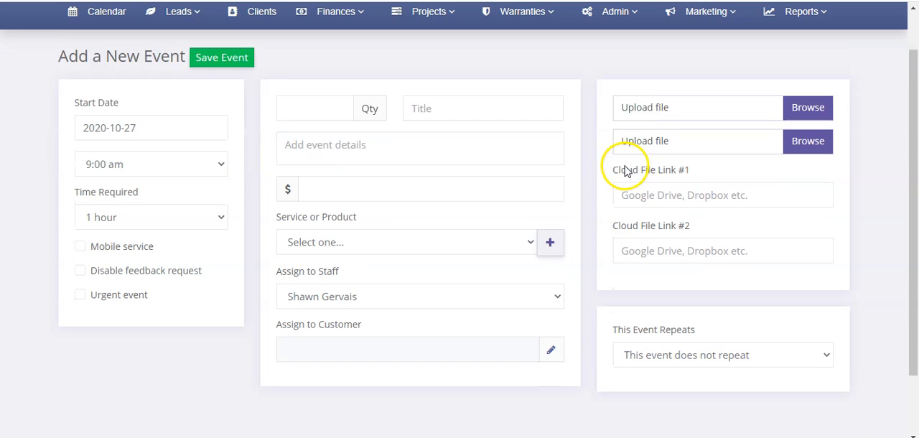
{"action": "scroll", "coordinate": [616, 164], "scroll_direction": "up", "scroll_amount": 2}
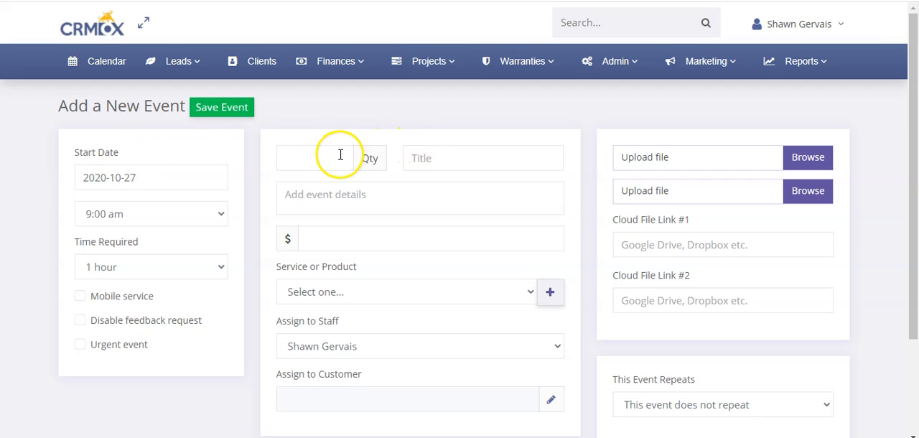
{"action": "scroll", "coordinate": [287, 109], "scroll_direction": "down", "scroll_amount": 2}
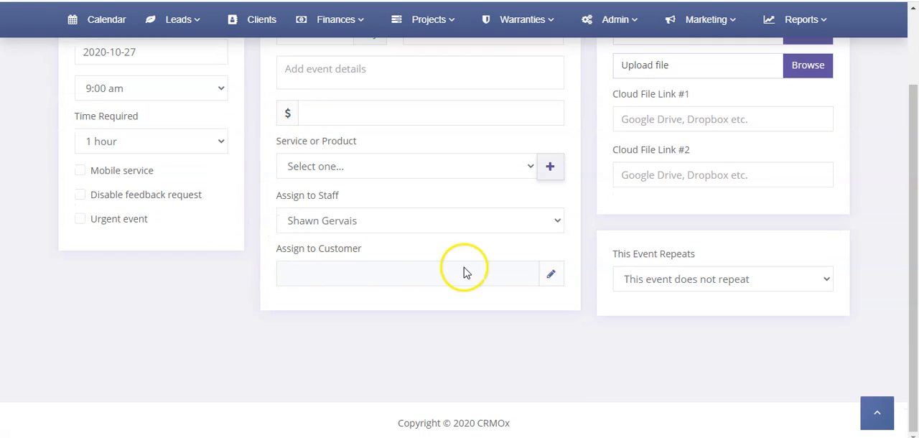
{"action": "left_click", "coordinate": [551, 274]}
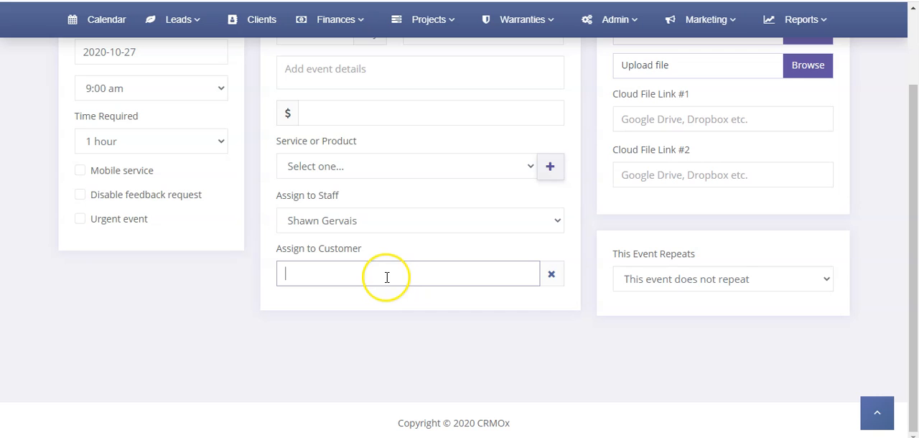
{"action": "left_click", "coordinate": [352, 311]}
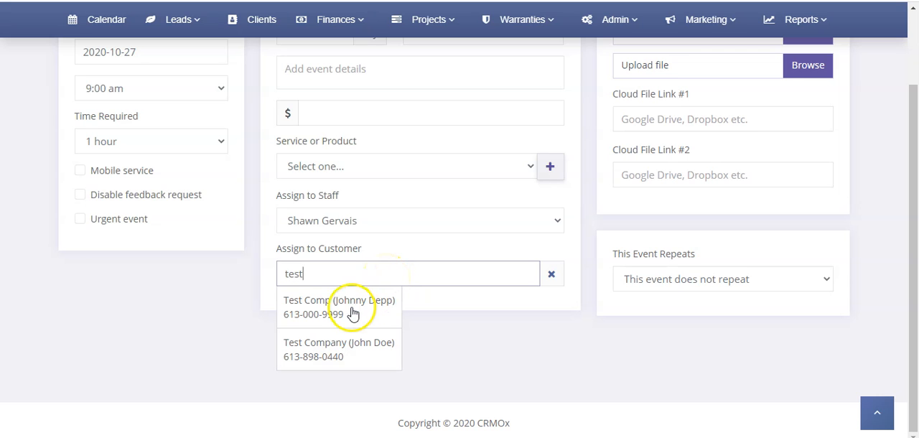
{"action": "scroll", "coordinate": [352, 302], "scroll_direction": "up", "scroll_amount": 2}
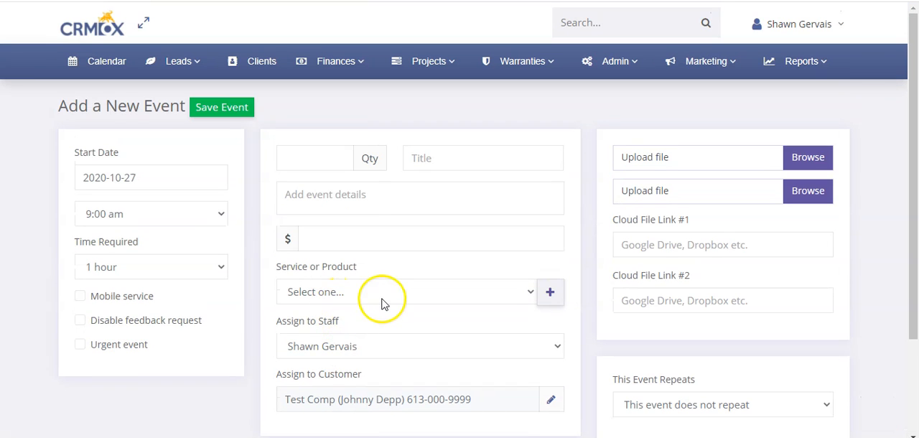
Open the Test Company record in the client list and start a new event for that client.
{"action": "left_click", "coordinate": [262, 63]}
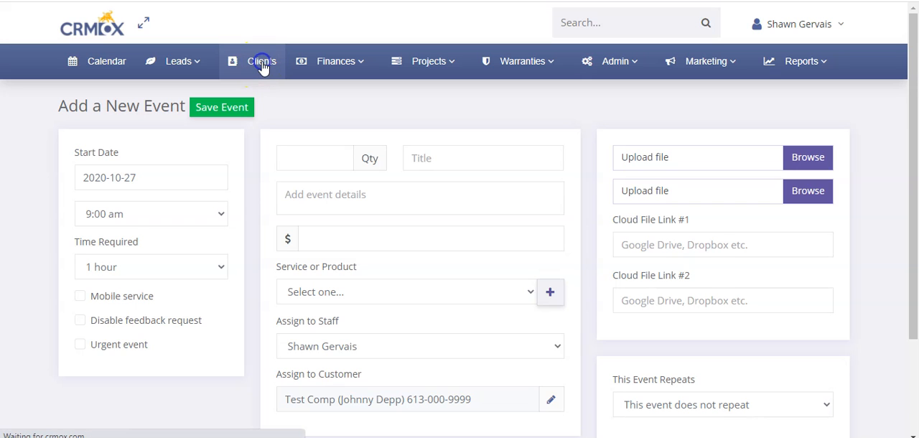
{"action": "scroll", "coordinate": [251, 218], "scroll_direction": "down", "scroll_amount": 3}
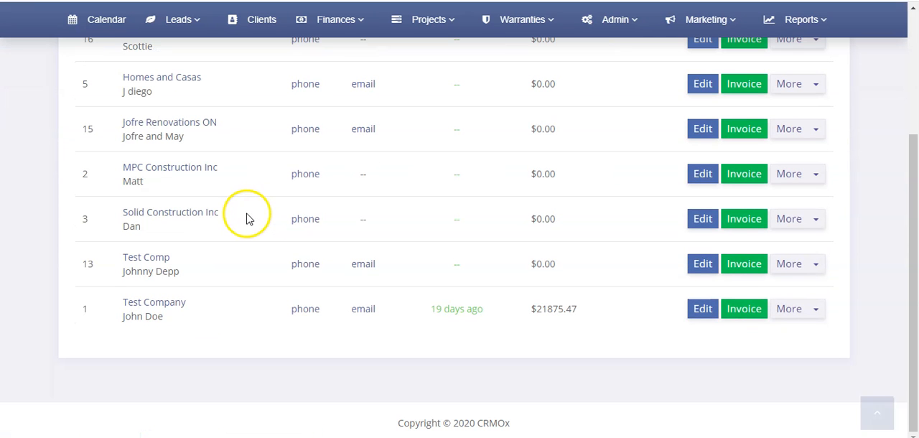
{"action": "left_click", "coordinate": [150, 302]}
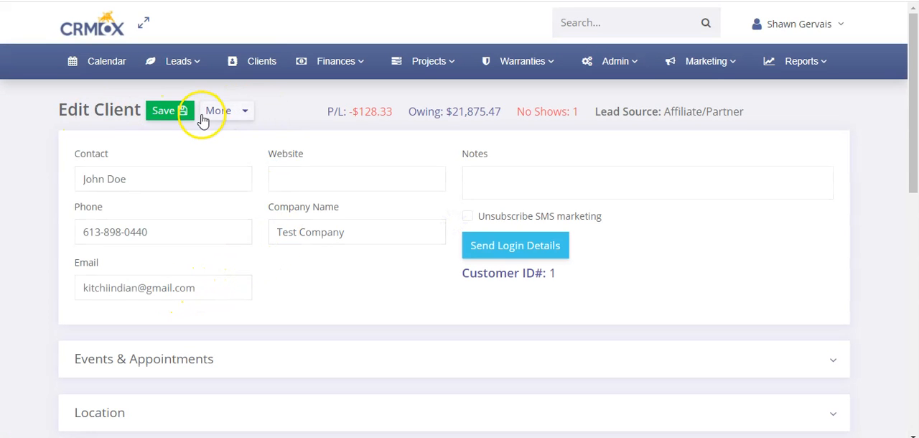
{"action": "left_click", "coordinate": [230, 112]}
{"action": "left_click", "coordinate": [251, 134]}
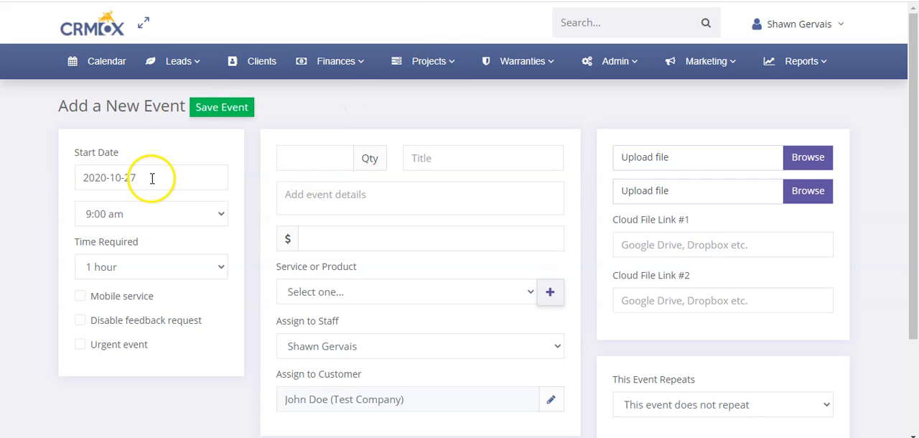
Review the available choices for the event's start time and time required.
{"action": "left_click", "coordinate": [132, 219]}
{"action": "left_click", "coordinate": [3, 213]}
{"action": "left_click", "coordinate": [124, 264]}
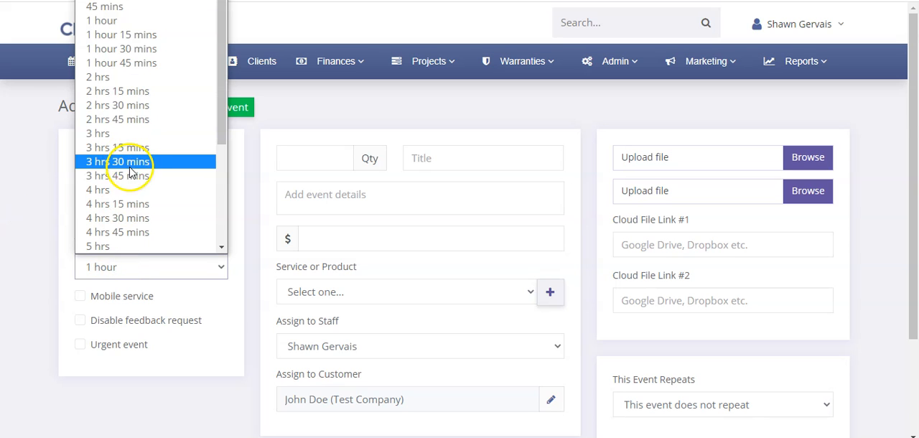
{"action": "left_click", "coordinate": [21, 200]}
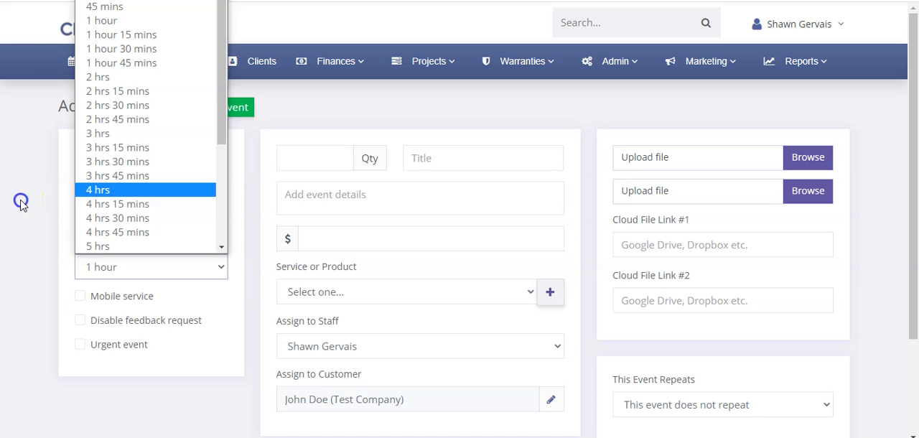
Try the Mobile service option to check the event's address field, and turn the option off again.
{"action": "left_click", "coordinate": [107, 300]}
{"action": "left_click", "coordinate": [411, 238]}
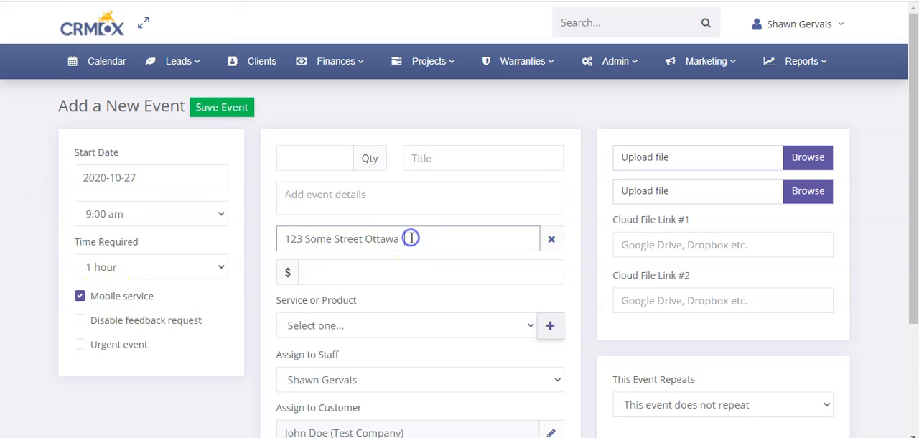
{"action": "left_click", "coordinate": [116, 297]}
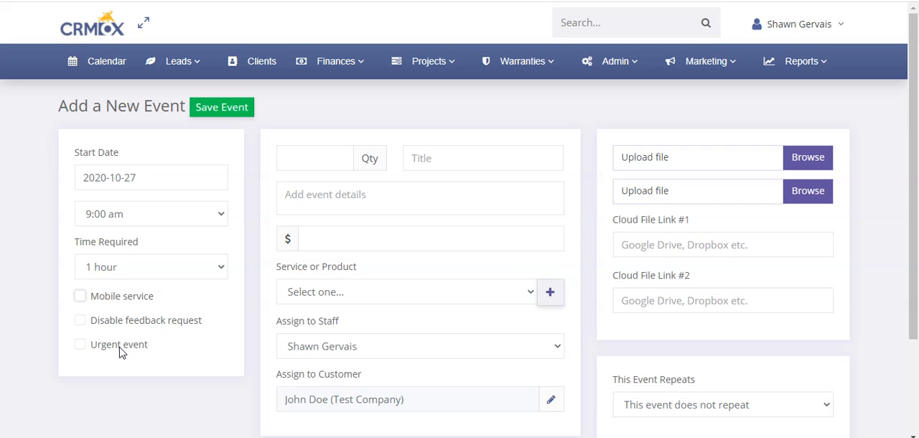
Title the event with the customer's first name plus "Car Cleaning" and enter the details "Clean interior and exterior".
{"action": "left_click", "coordinate": [330, 162]}
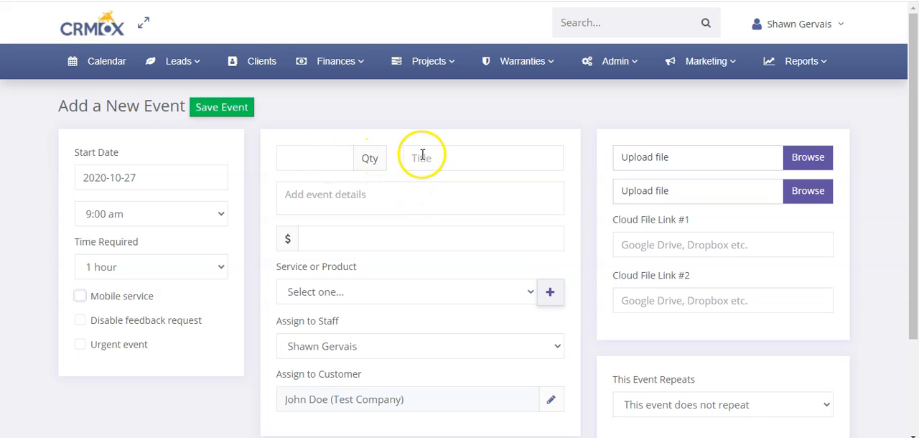
{"action": "left_click", "coordinate": [324, 164]}
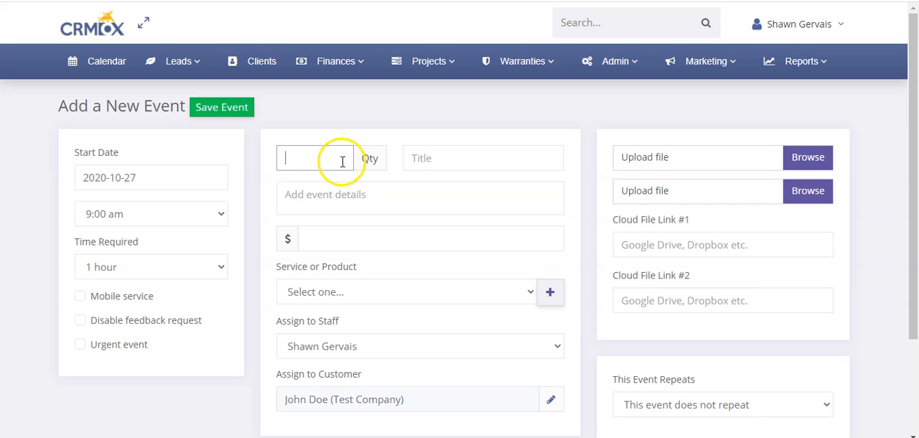
{"action": "left_click", "coordinate": [451, 162]}
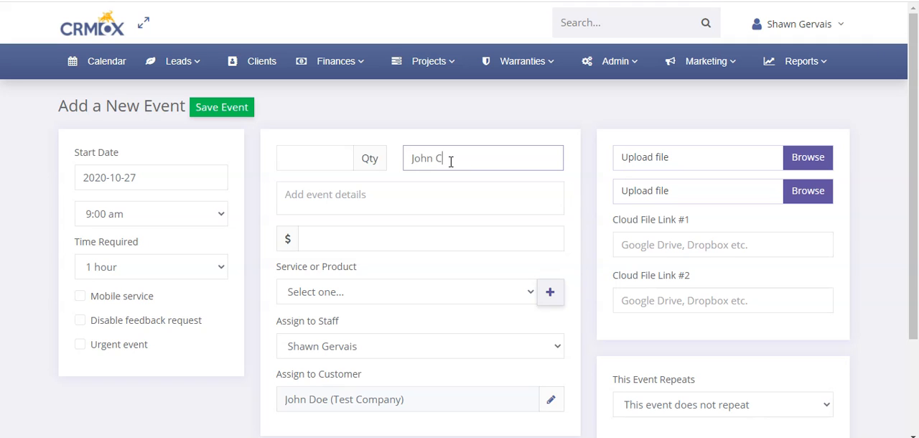
{"action": "left_click", "coordinate": [392, 192]}
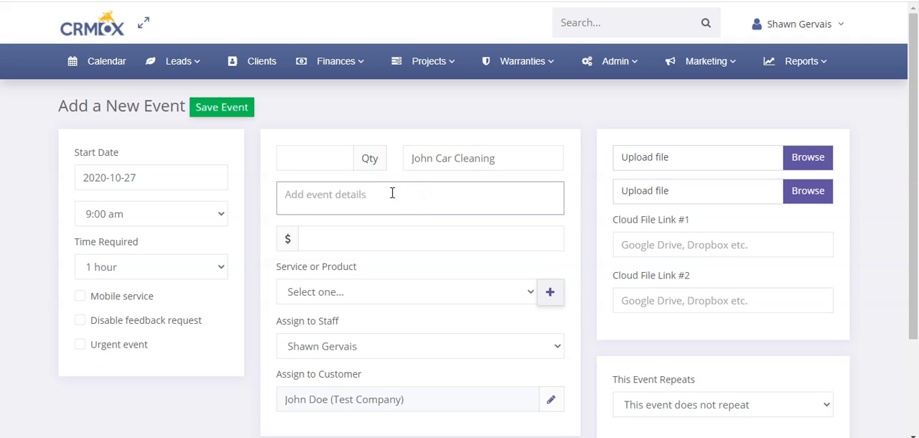
{"action": "type", "text": "Clean interior and exterior"}
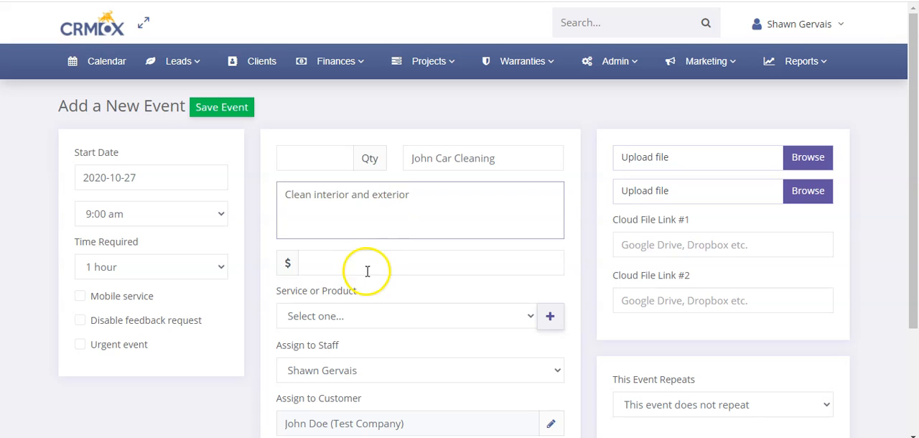
Set the event's price to $125 and choose Detailing as its service.
{"action": "left_click", "coordinate": [367, 272]}
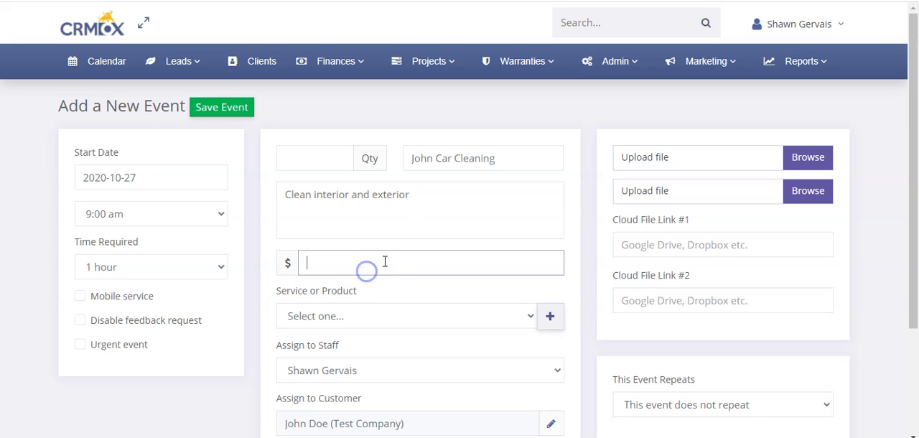
{"action": "left_click", "coordinate": [378, 247]}
{"action": "scroll", "coordinate": [378, 247], "scroll_direction": "down", "scroll_amount": 2}
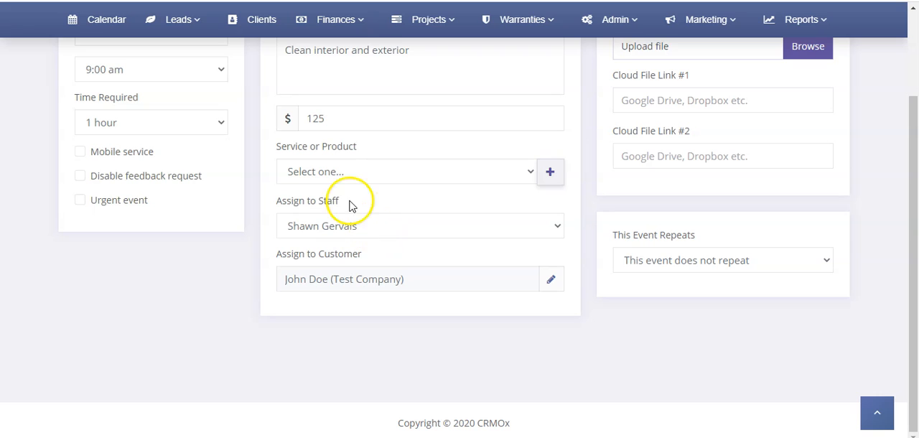
{"action": "left_click", "coordinate": [349, 173]}
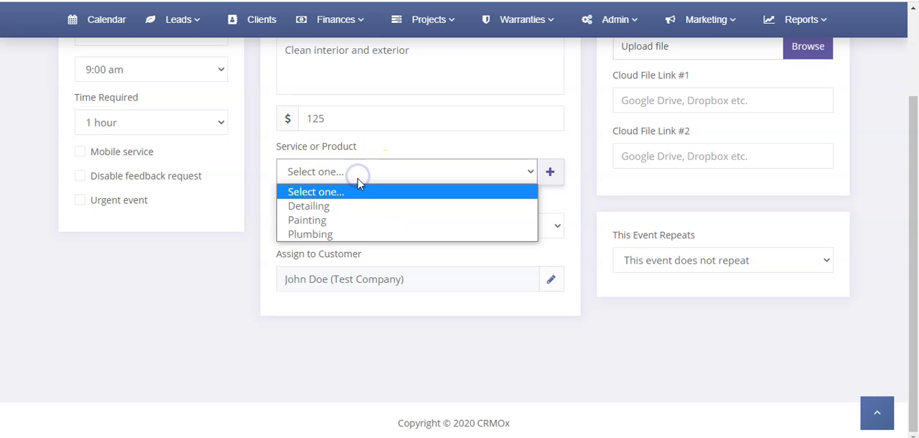
{"action": "left_click", "coordinate": [348, 206]}
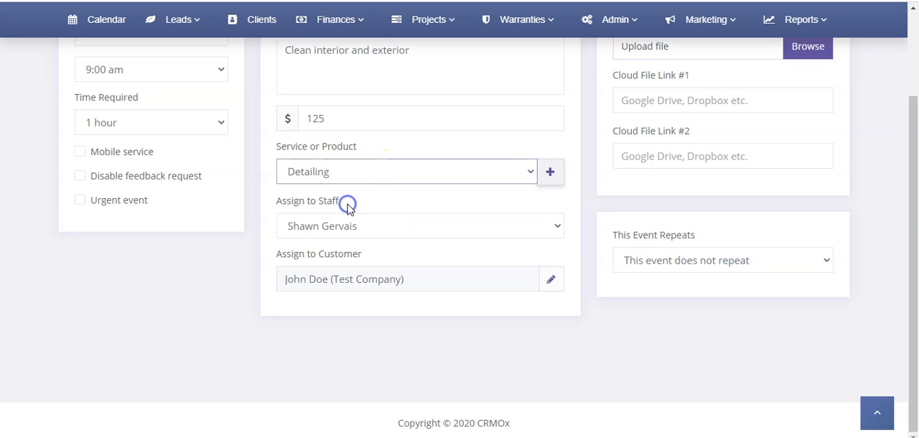
Add Painting and Plumbing as additional services on the event.
{"action": "left_click", "coordinate": [551, 174]}
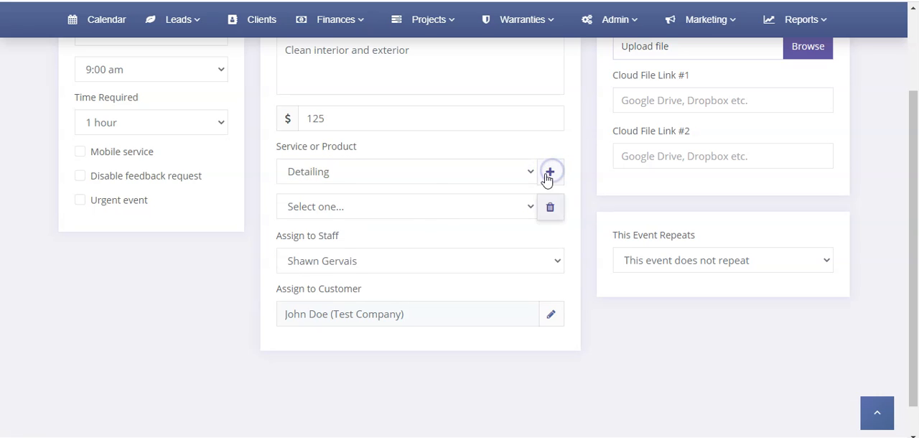
{"action": "left_click", "coordinate": [429, 208]}
{"action": "left_click", "coordinate": [378, 254]}
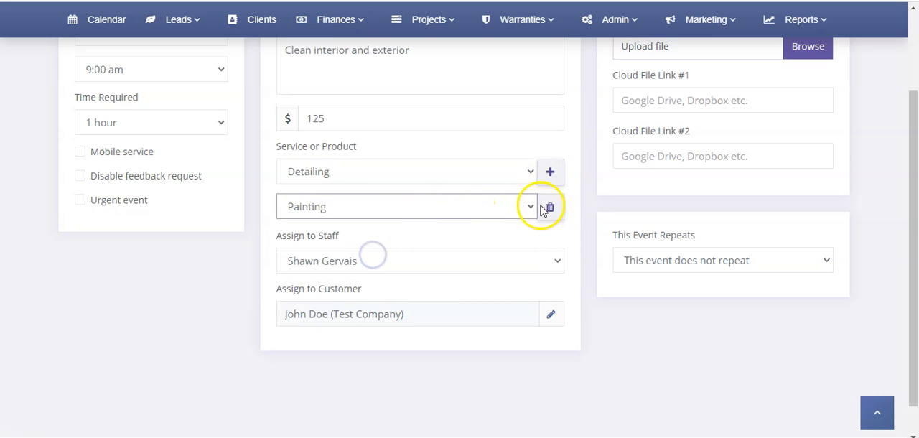
{"action": "left_click", "coordinate": [551, 173]}
{"action": "left_click", "coordinate": [325, 241]}
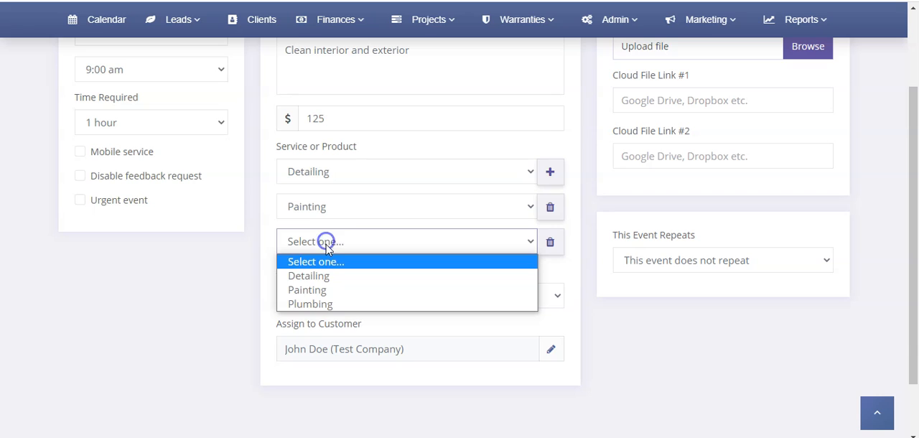
{"action": "left_click", "coordinate": [334, 307]}
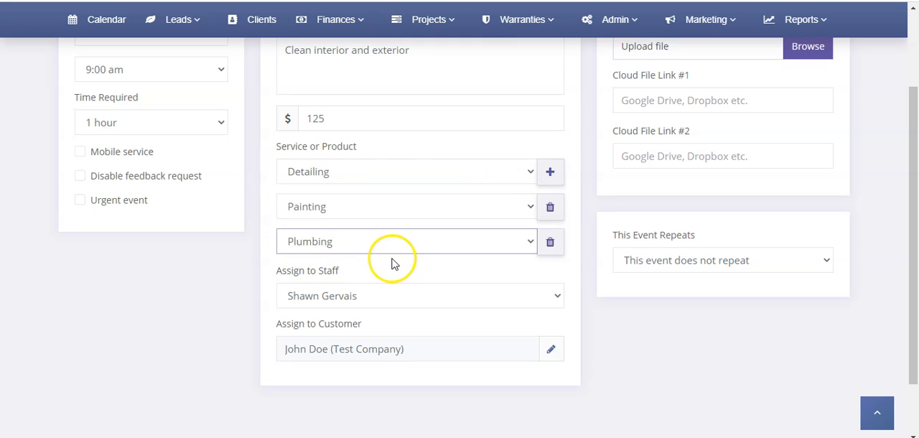
Review the staff members the event can be assigned to.
{"action": "left_click", "coordinate": [359, 298]}
{"action": "left_click", "coordinate": [317, 273]}
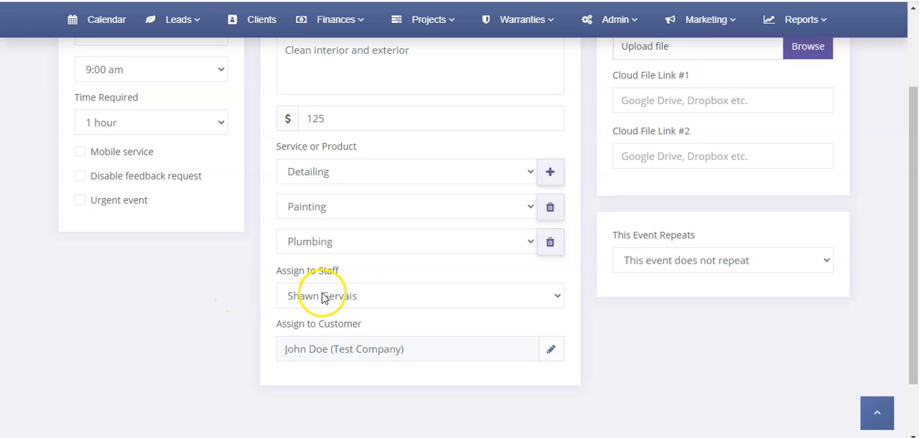
{"action": "left_click", "coordinate": [323, 298]}
{"action": "left_click", "coordinate": [323, 298]}
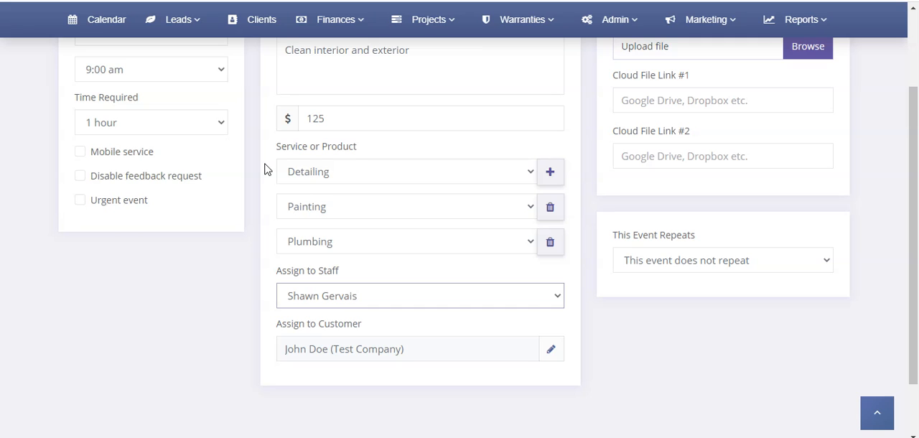
Remove the Painting and Plumbing services and reselect Detailing as the event's only service.
{"action": "left_click", "coordinate": [550, 209]}
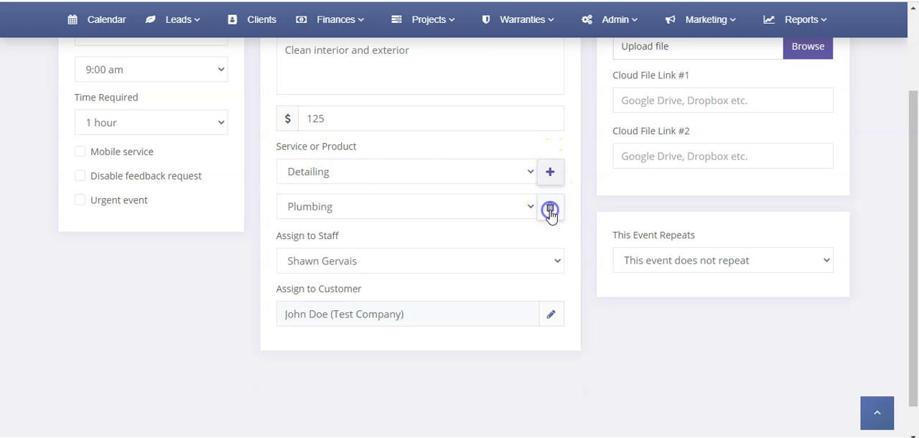
{"action": "left_click", "coordinate": [550, 209]}
{"action": "left_click", "coordinate": [507, 172]}
{"action": "left_click", "coordinate": [424, 191]}
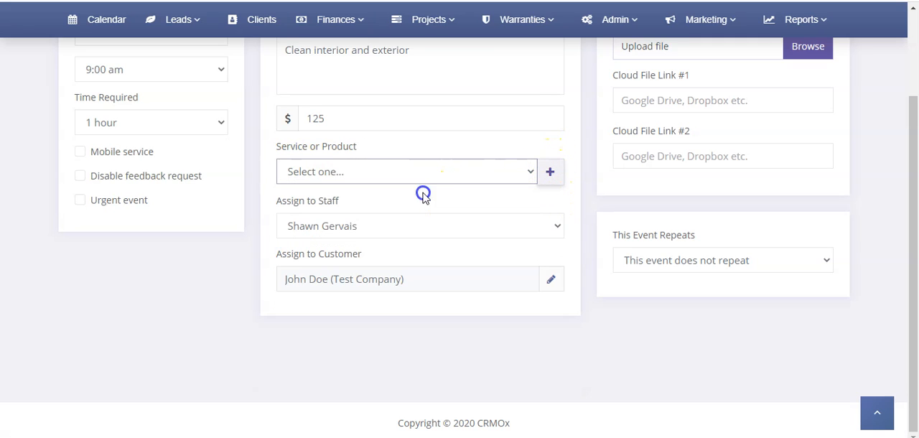
{"action": "left_click", "coordinate": [323, 148]}
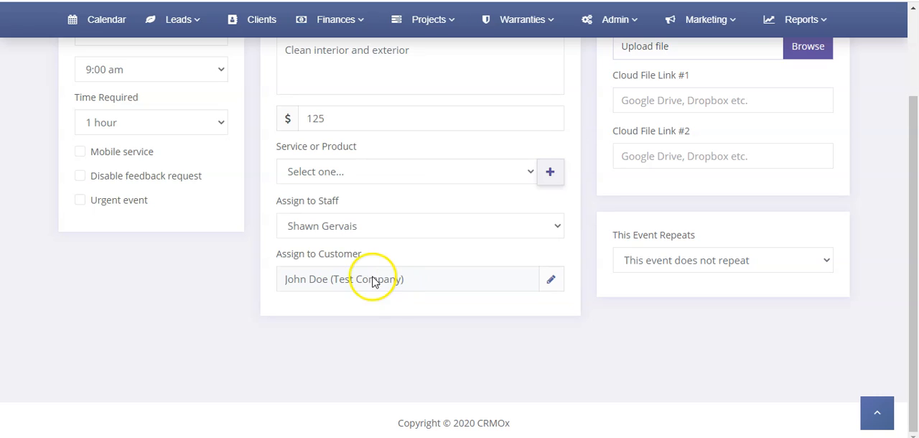
{"action": "left_click", "coordinate": [480, 173]}
{"action": "left_click", "coordinate": [424, 207]}
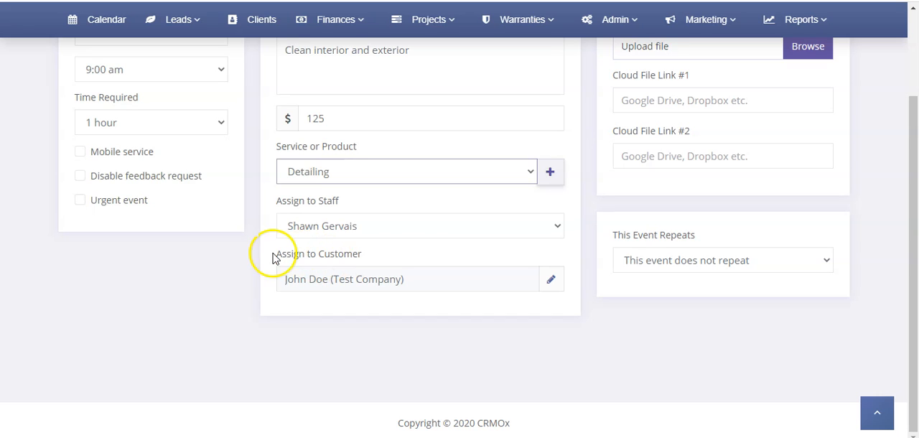
Search for the existing customer by first name and reassign the event to the Test Company client.
{"action": "left_click", "coordinate": [554, 281]}
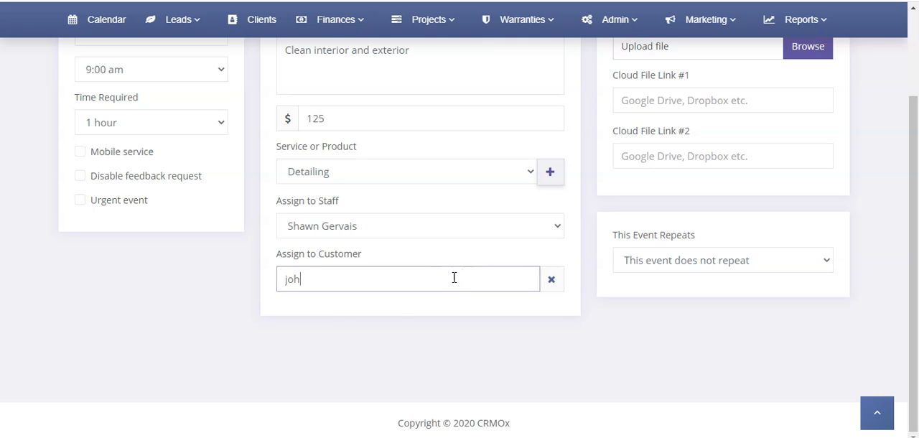
{"action": "left_click", "coordinate": [351, 352]}
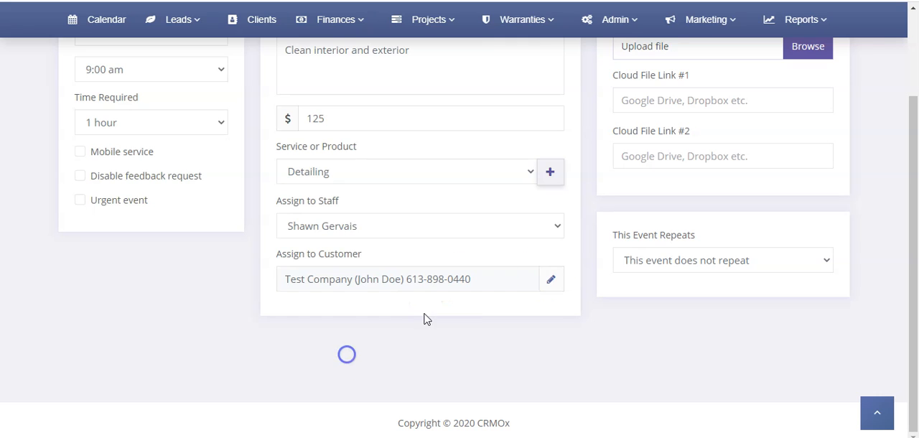
Examine the file upload and cloud file link fields of the event.
{"action": "scroll", "coordinate": [664, 268], "scroll_direction": "up", "scroll_amount": 3}
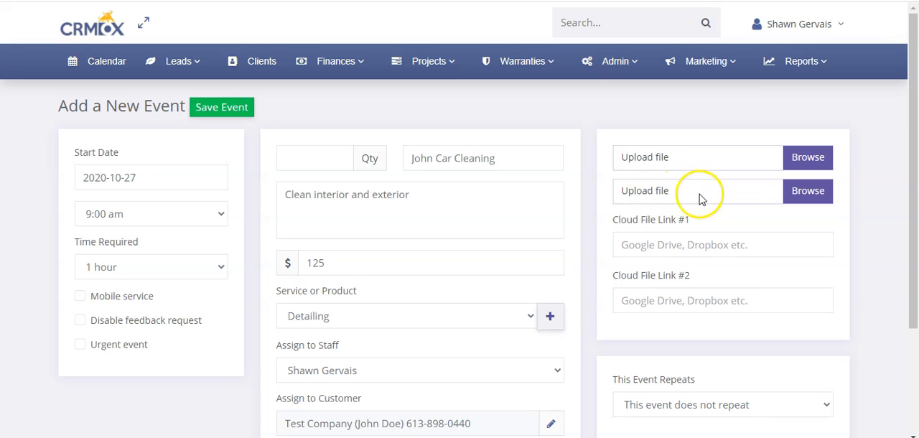
{"action": "left_click", "coordinate": [637, 245]}
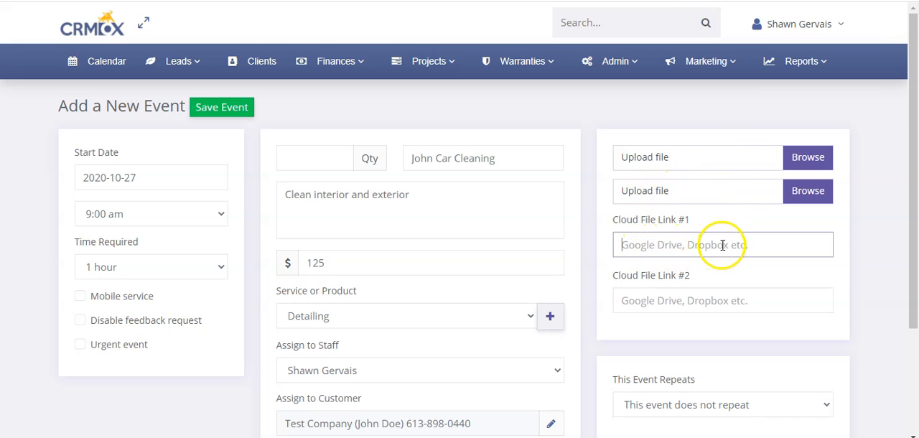
{"action": "left_click", "coordinate": [662, 310]}
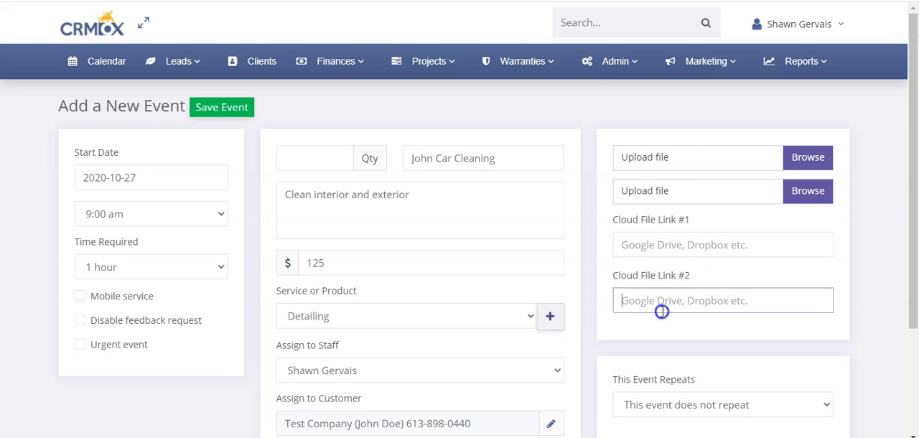
Set the event to repeat every 10 days and try October 31, 2020 as the repeat end date.
{"action": "scroll", "coordinate": [662, 275], "scroll_direction": "down", "scroll_amount": 3}
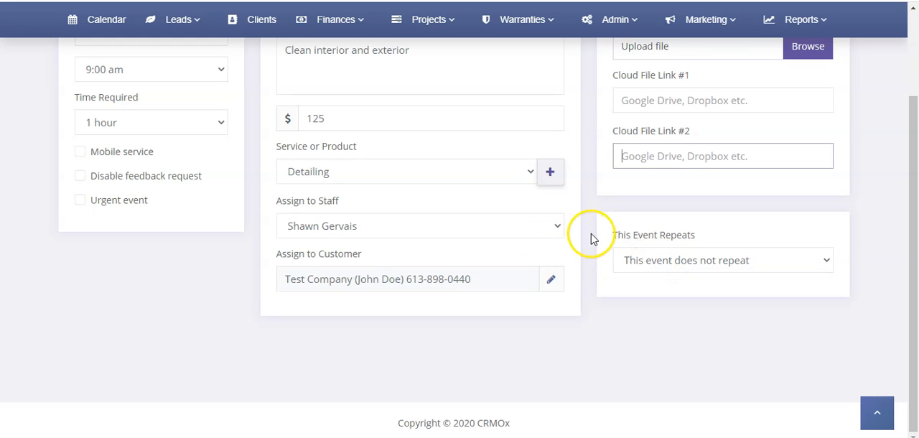
{"action": "left_click", "coordinate": [649, 262]}
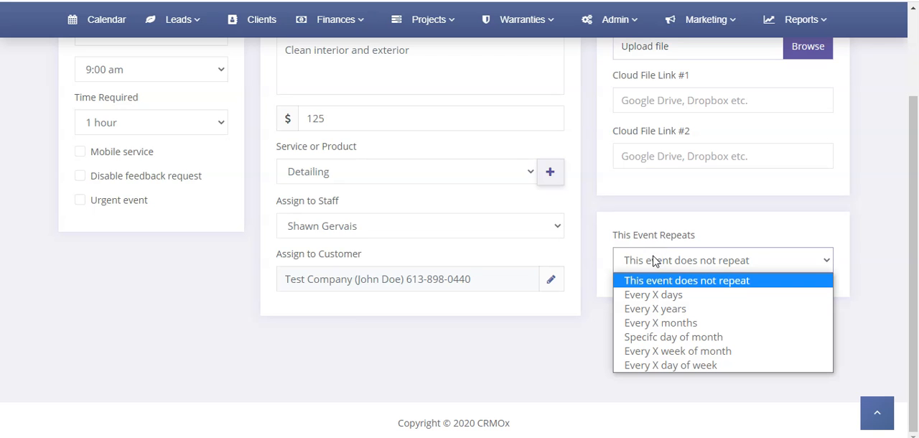
{"action": "left_click", "coordinate": [654, 296]}
{"action": "left_click", "coordinate": [679, 317]}
{"action": "scroll", "coordinate": [688, 210], "scroll_direction": "down", "scroll_amount": 1}
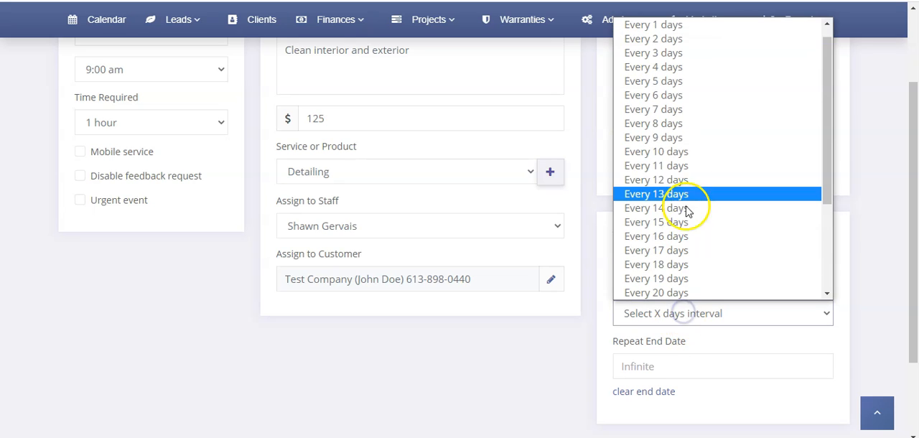
{"action": "left_click", "coordinate": [677, 153]}
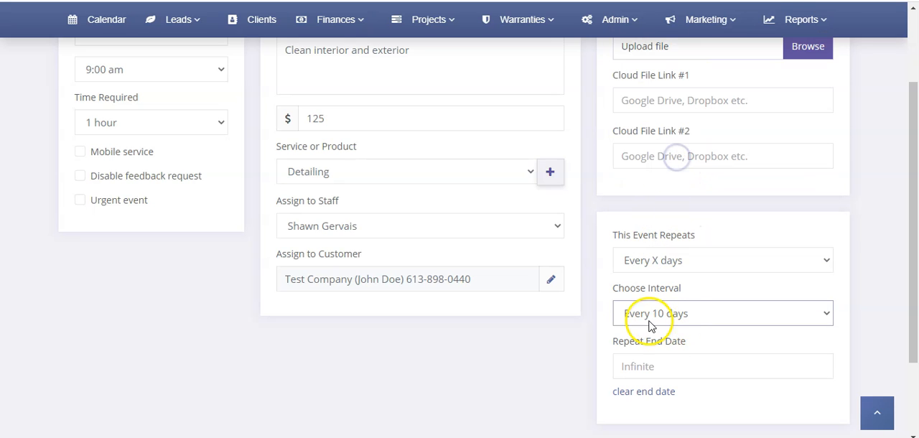
{"action": "left_click", "coordinate": [656, 357]}
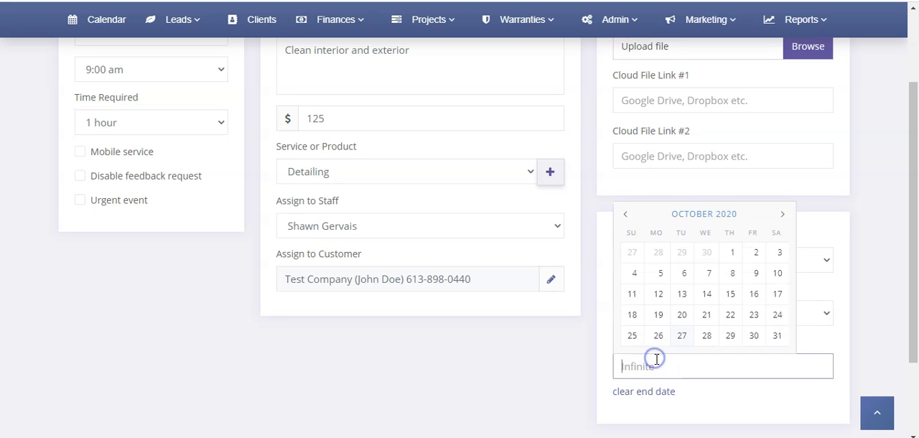
{"action": "left_click", "coordinate": [777, 337]}
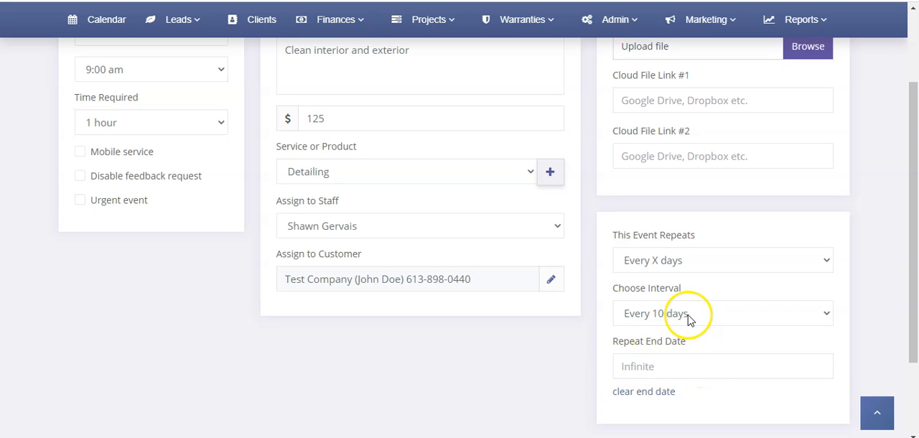
Try the yearly and monthly repeat types, and set the event to repeat on the 15th as a specific day of the month.
{"action": "left_click", "coordinate": [687, 262]}
{"action": "left_click", "coordinate": [642, 311]}
{"action": "left_click", "coordinate": [682, 271]}
{"action": "left_click", "coordinate": [675, 322]}
{"action": "left_click", "coordinate": [683, 262]}
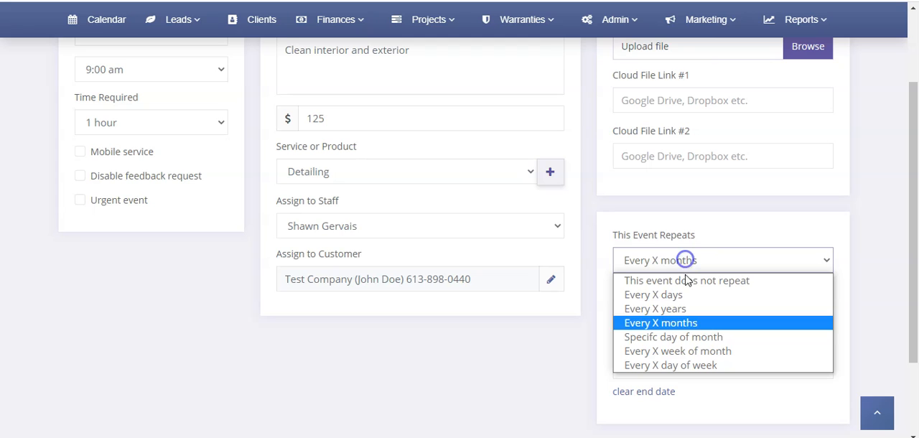
{"action": "left_click", "coordinate": [703, 337]}
{"action": "left_click", "coordinate": [700, 314]}
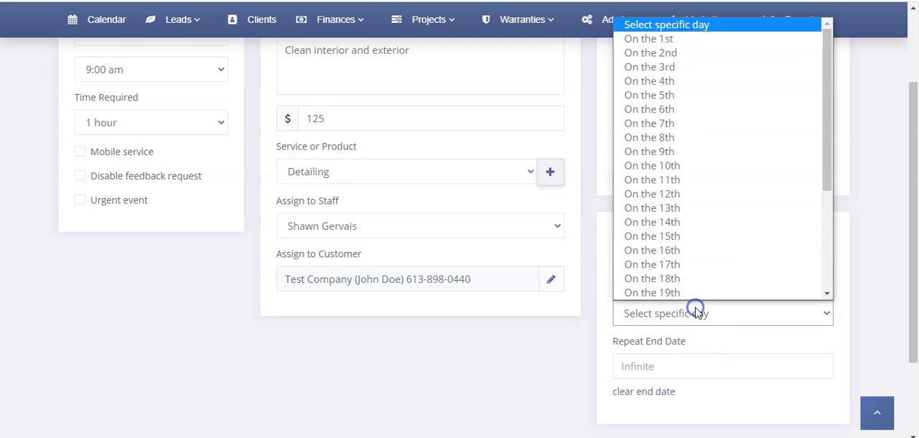
{"action": "left_click", "coordinate": [708, 236]}
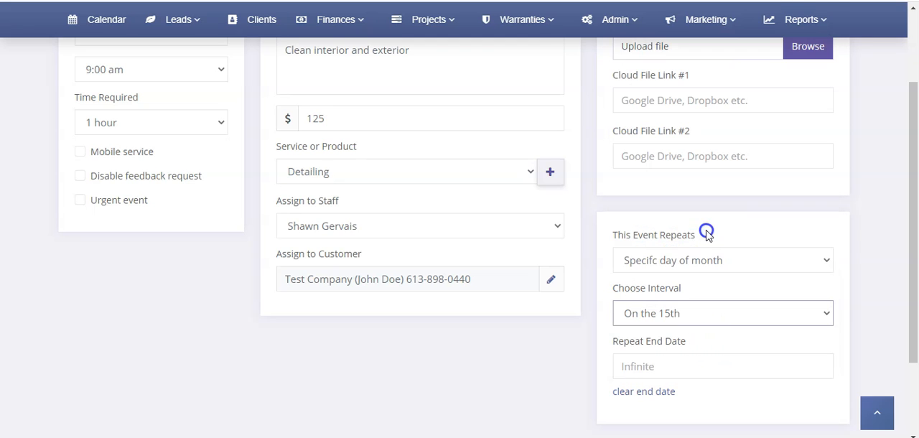
Set the event to repeat on Friday in the 4th week of the month and check the other week choices.
{"action": "left_click", "coordinate": [701, 270]}
{"action": "left_click", "coordinate": [708, 352]}
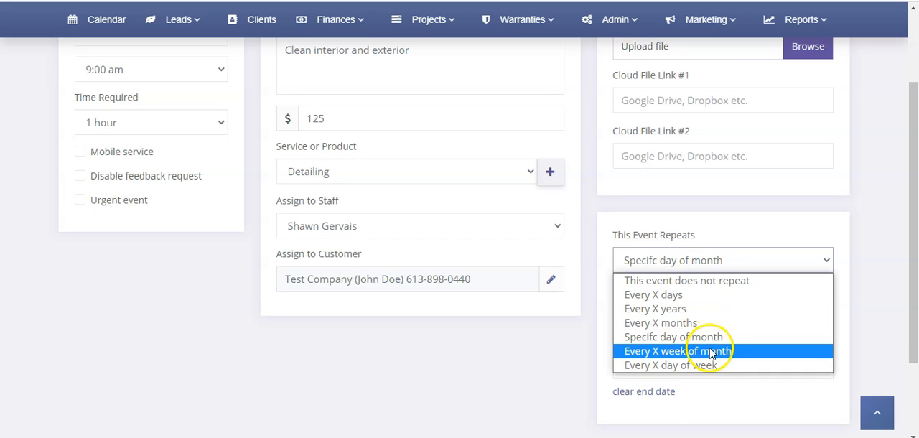
{"action": "left_click", "coordinate": [664, 314]}
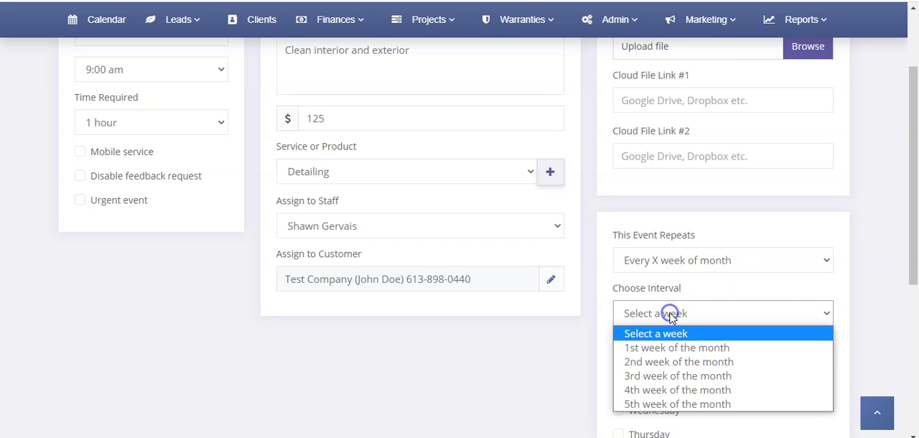
{"action": "left_click", "coordinate": [696, 390]}
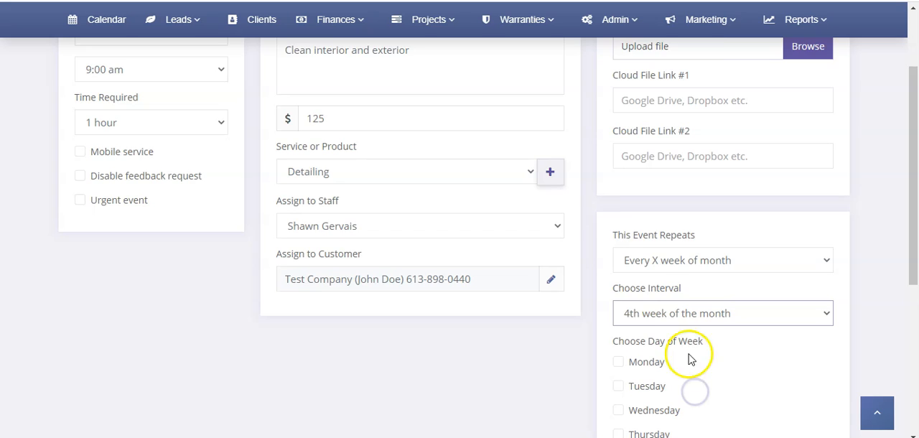
{"action": "scroll", "coordinate": [690, 359], "scroll_direction": "down", "scroll_amount": 3}
{"action": "left_click", "coordinate": [637, 349]}
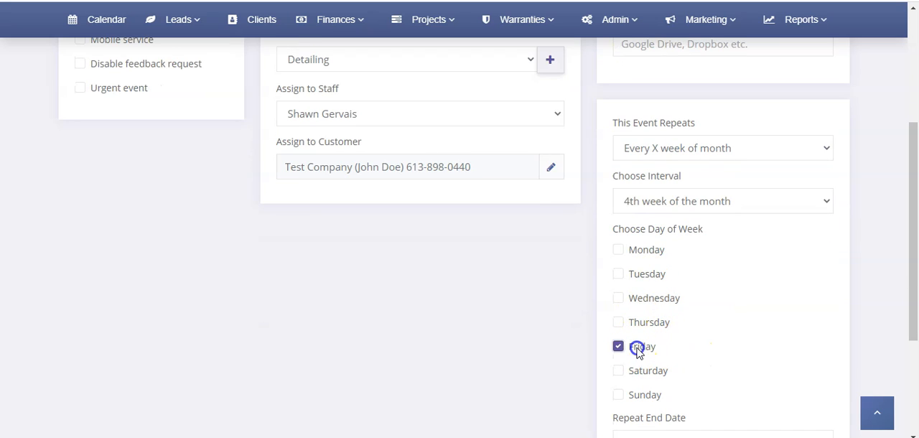
{"action": "left_click", "coordinate": [689, 201]}
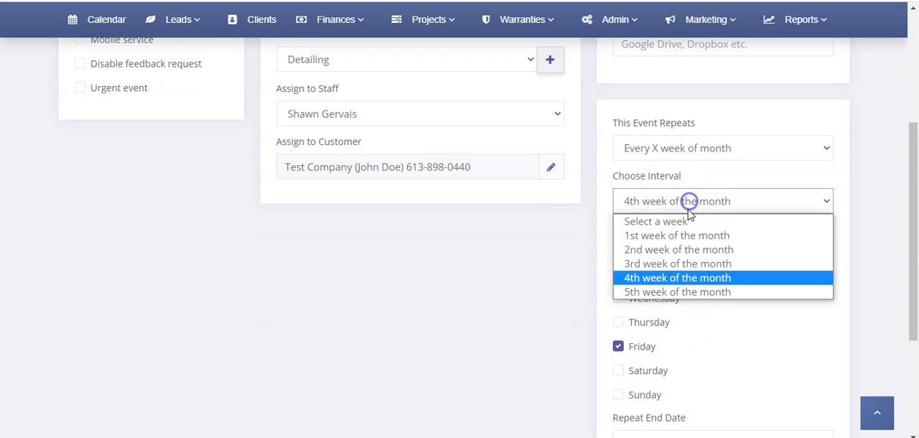
Change the repetition to specific days of the week, on Tuesday and Friday.
{"action": "left_click", "coordinate": [681, 148]}
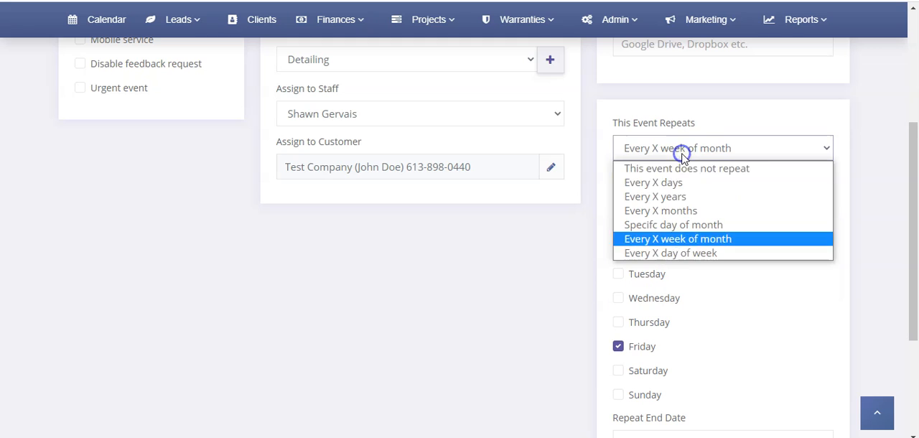
{"action": "left_click", "coordinate": [681, 254]}
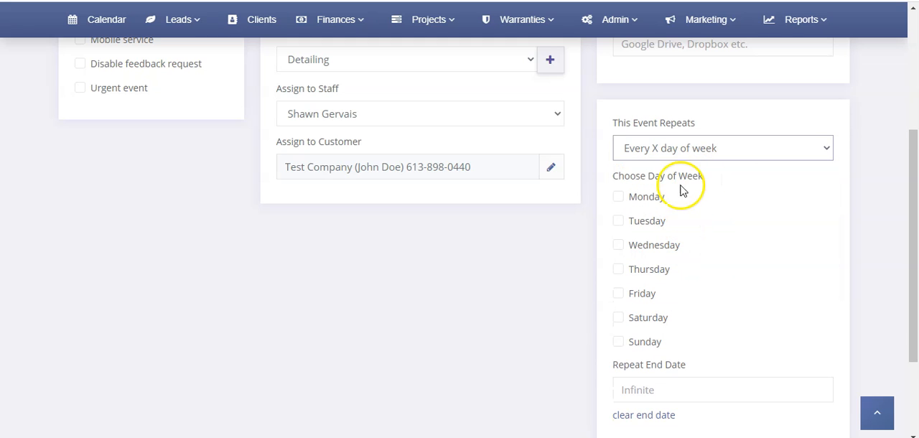
{"action": "left_click", "coordinate": [634, 222]}
{"action": "left_click", "coordinate": [643, 296]}
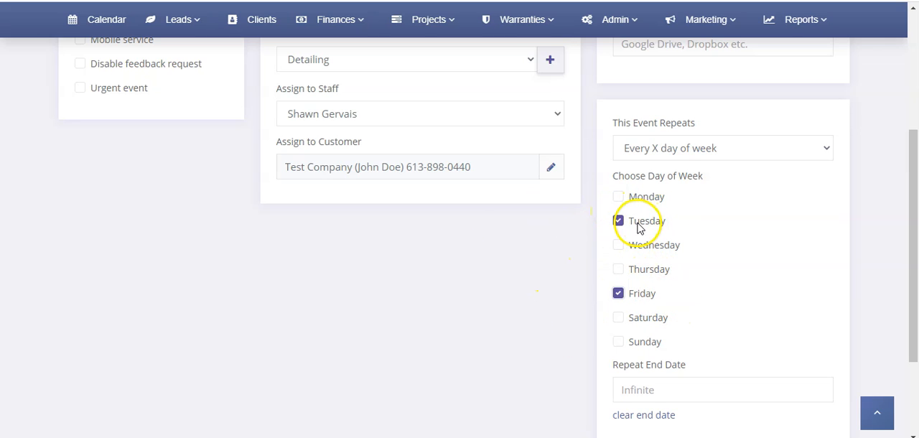
Set the event back to not repeating.
{"action": "scroll", "coordinate": [421, 292], "scroll_direction": "up", "scroll_amount": 4}
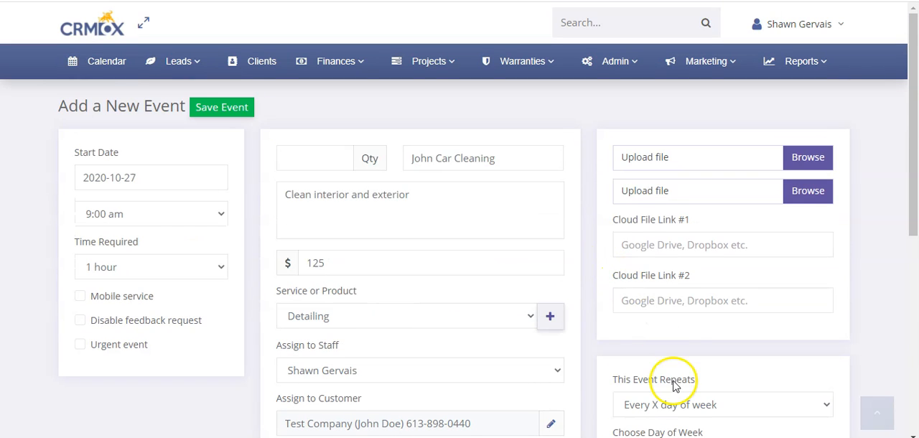
{"action": "left_click", "coordinate": [675, 404]}
{"action": "left_click", "coordinate": [678, 299]}
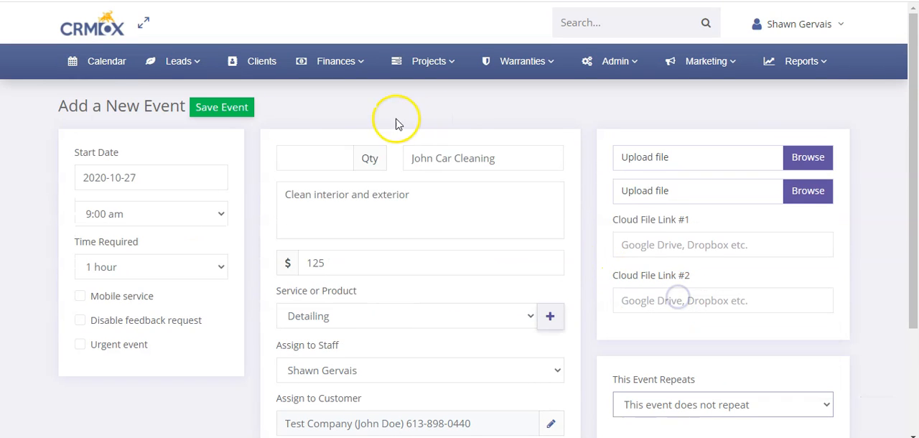
Return to the calendar, examine the details and available actions of the October 8, 2020 Detailing event, and close it.
{"action": "left_click", "coordinate": [101, 61]}
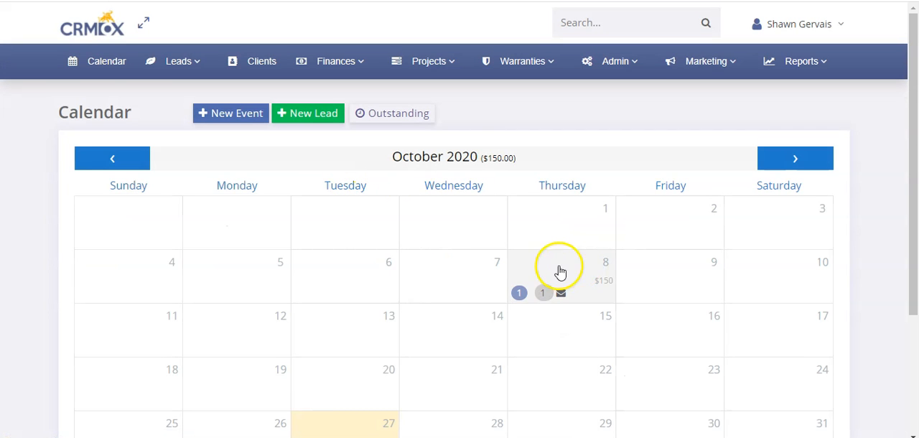
{"action": "left_click", "coordinate": [578, 268]}
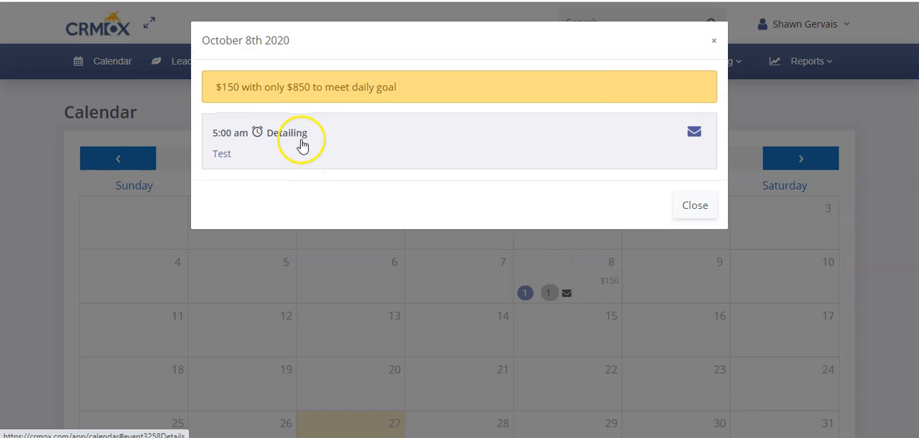
{"action": "left_click", "coordinate": [327, 134]}
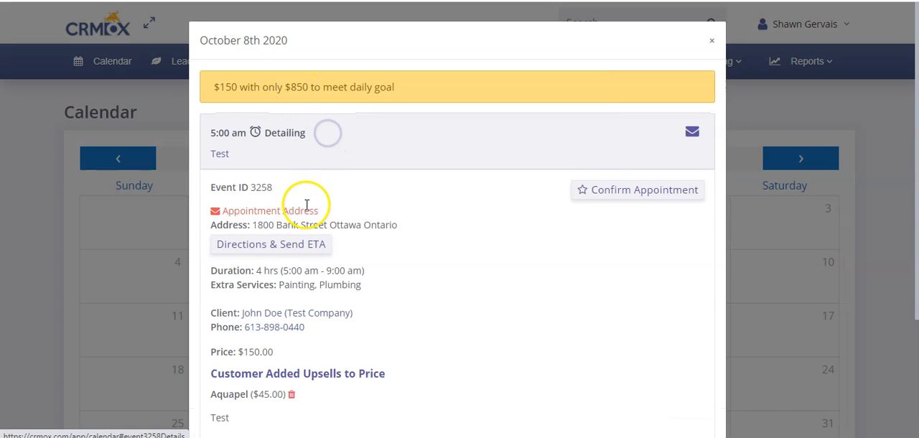
{"action": "scroll", "coordinate": [307, 205], "scroll_direction": "down", "scroll_amount": 2}
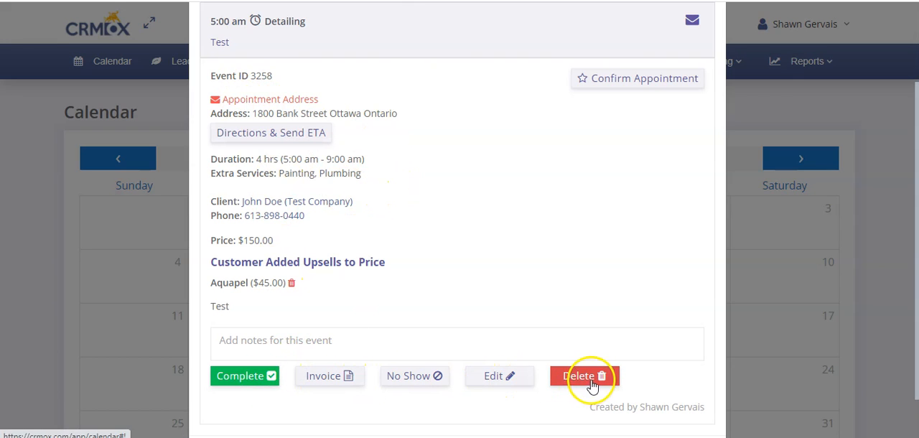
{"action": "left_click", "coordinate": [166, 184]}
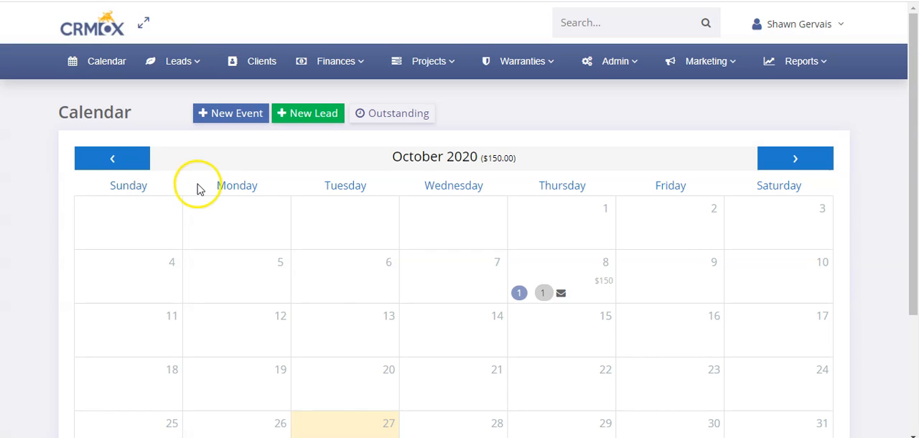